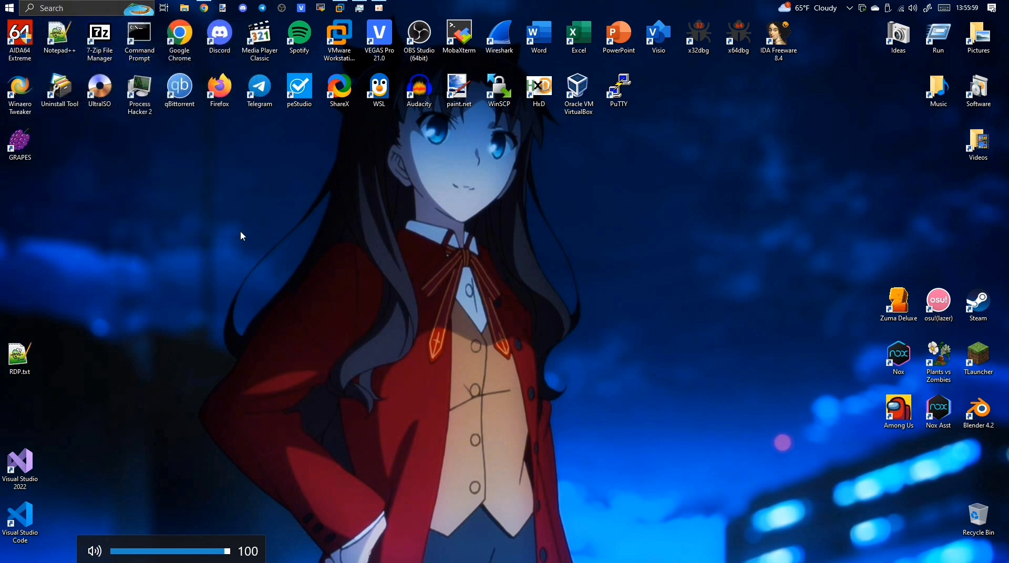
Bring the VMware Workstation window with the running Windows XP Professional VM to the front
click(338, 8)
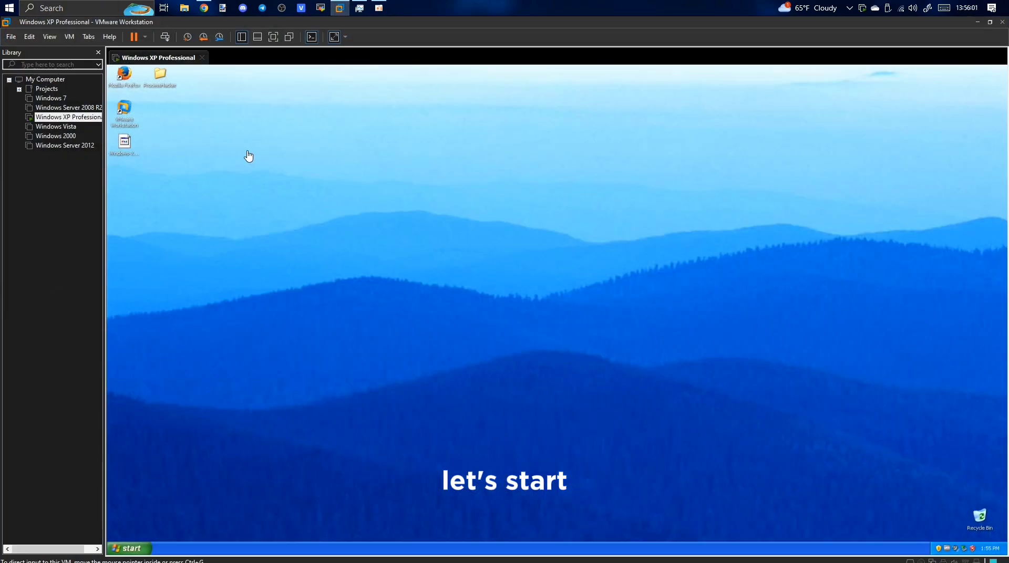
Launch VMware Workstation inside the XP guest, then open Task Manager and move it higher up
double_click(125, 110)
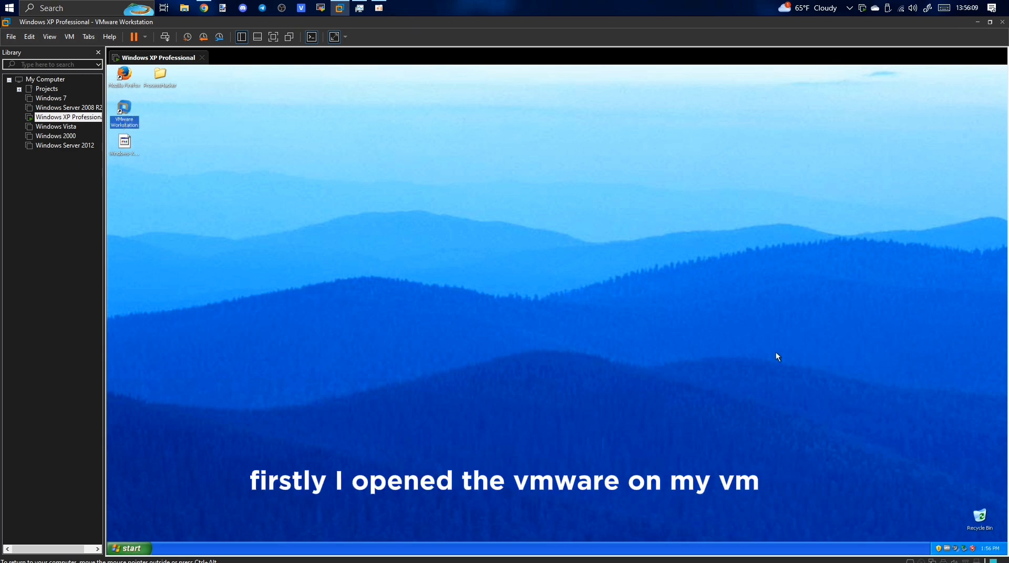
click(316, 244)
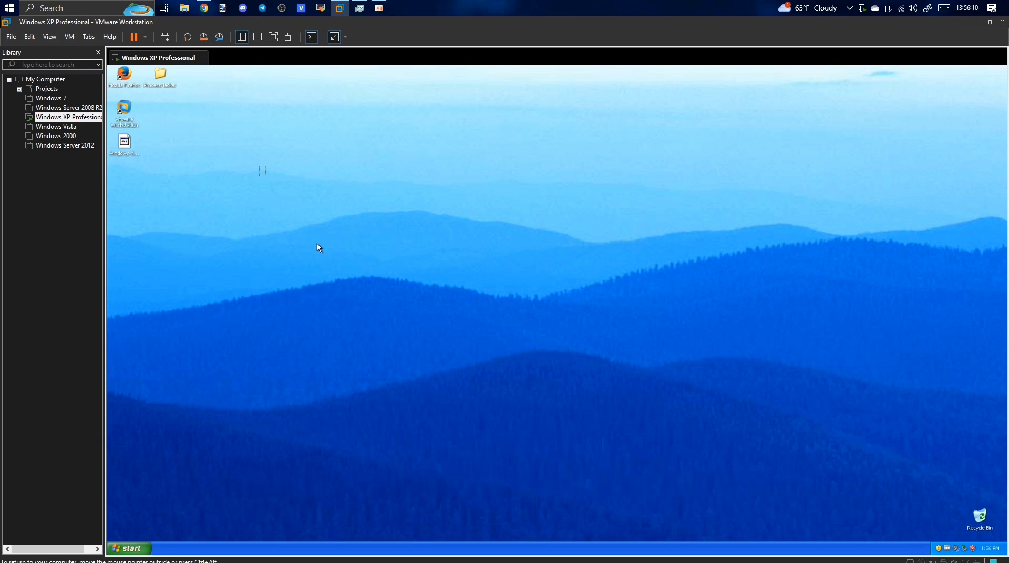
right_click(272, 547)
click(288, 520)
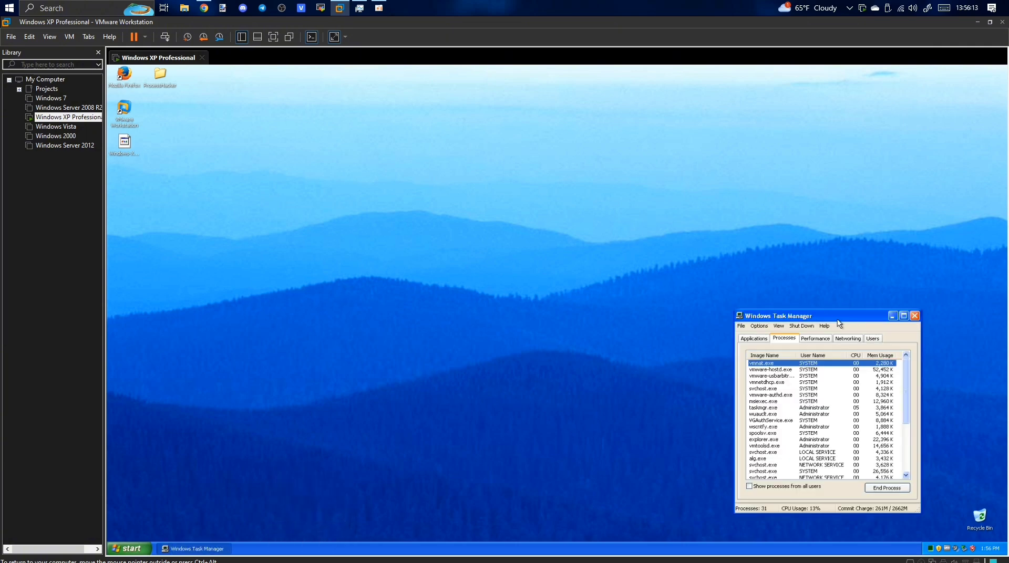
drag(839, 321, 803, 184)
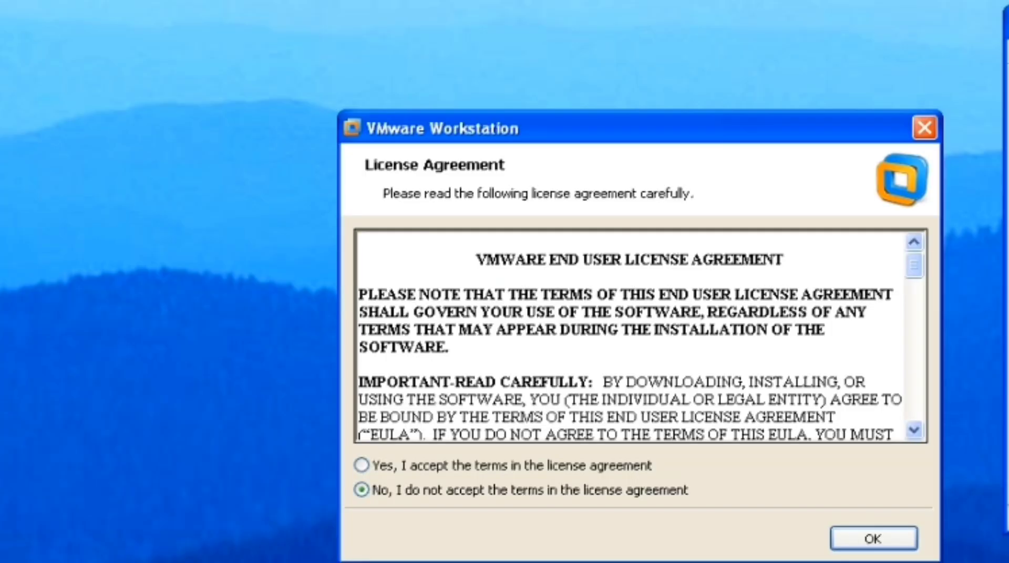
Accept the VMware license, then place Task Manager top-right and the nested VMware window up-left
click(475, 466)
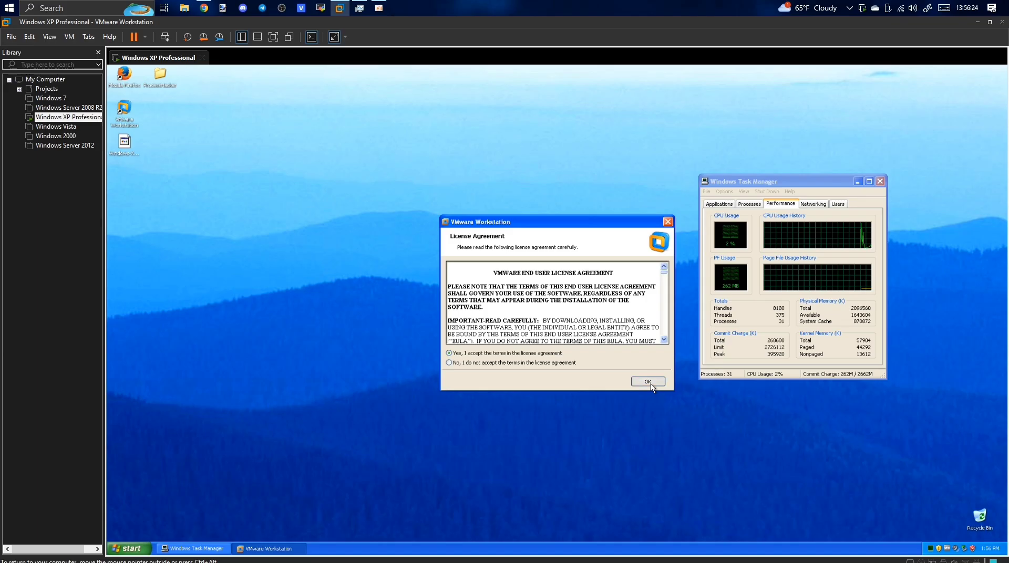
click(873, 538)
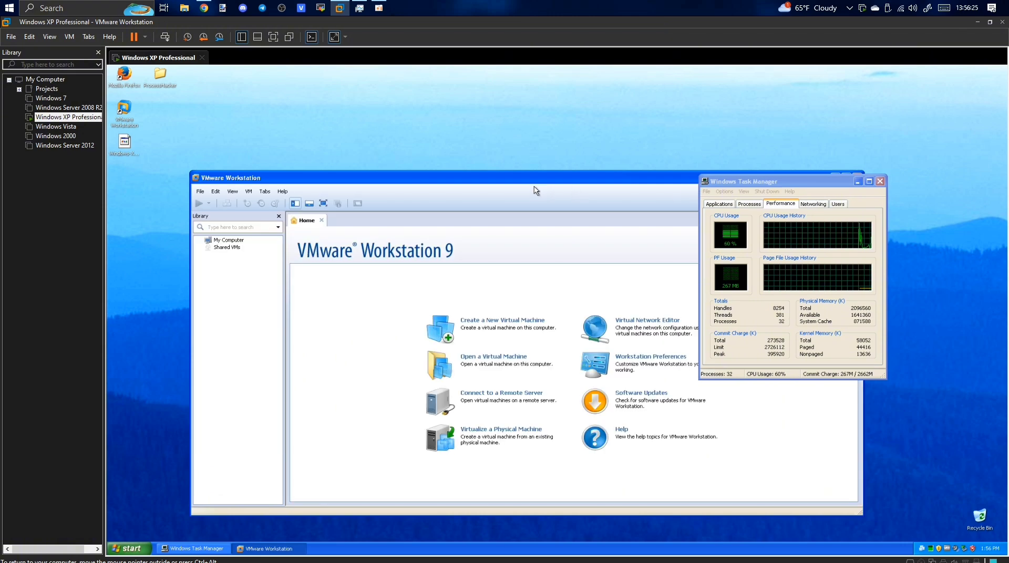
drag(786, 188, 919, 108)
click(526, 191)
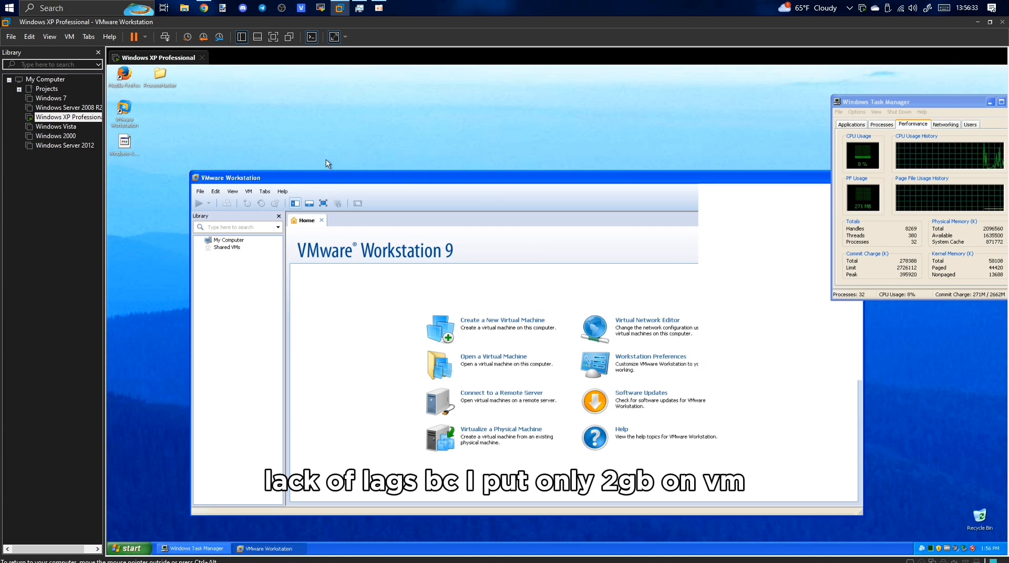
drag(351, 178, 310, 134)
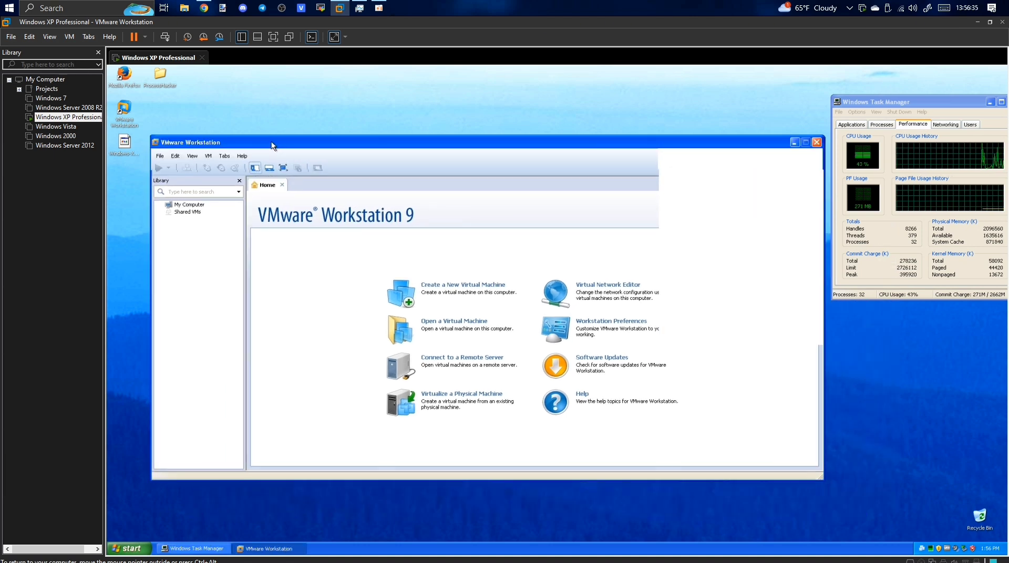
Start a new virtual machine installing from the Windows XP ISO on the guest Desktop
click(465, 347)
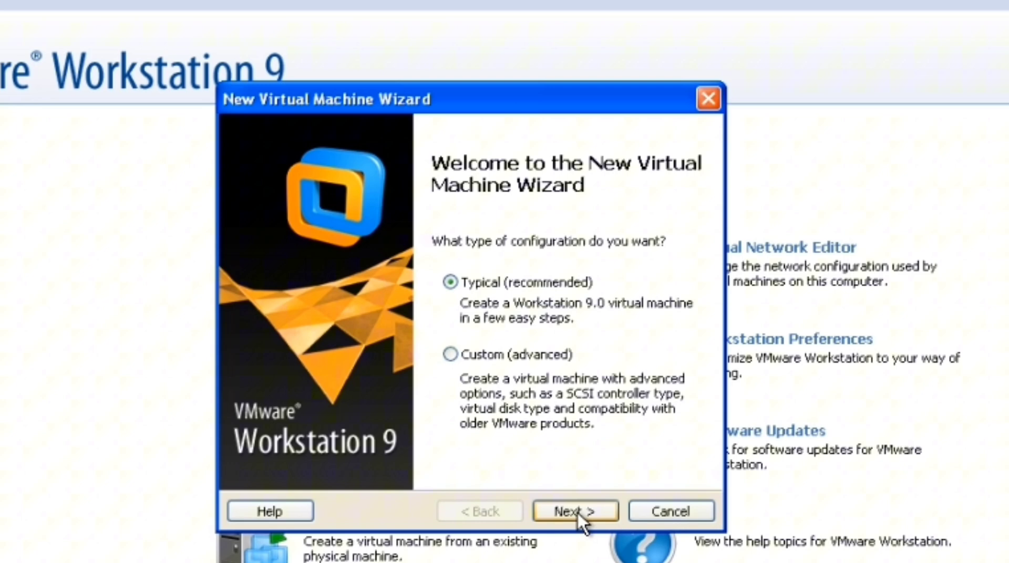
click(573, 510)
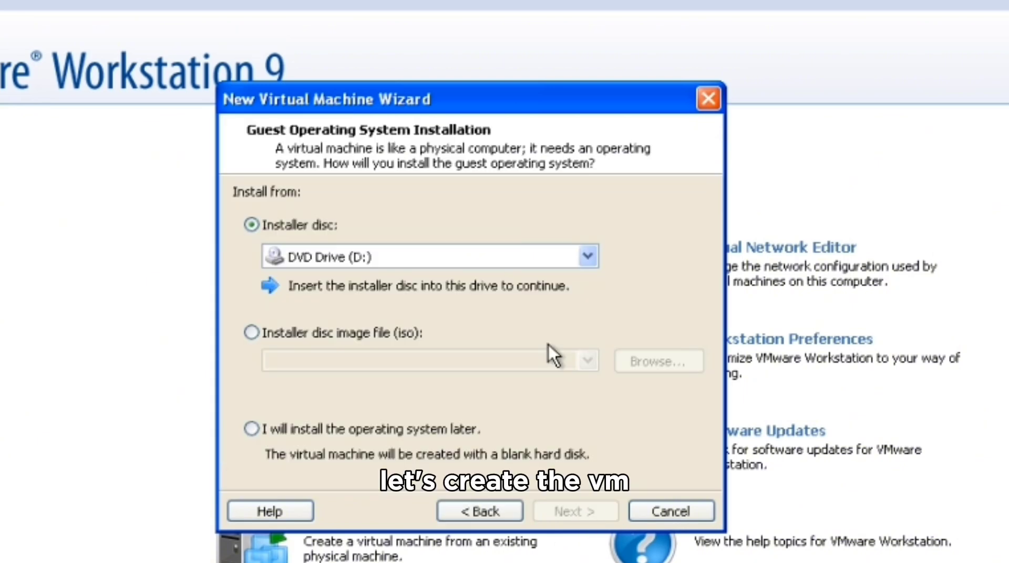
click(252, 333)
click(659, 361)
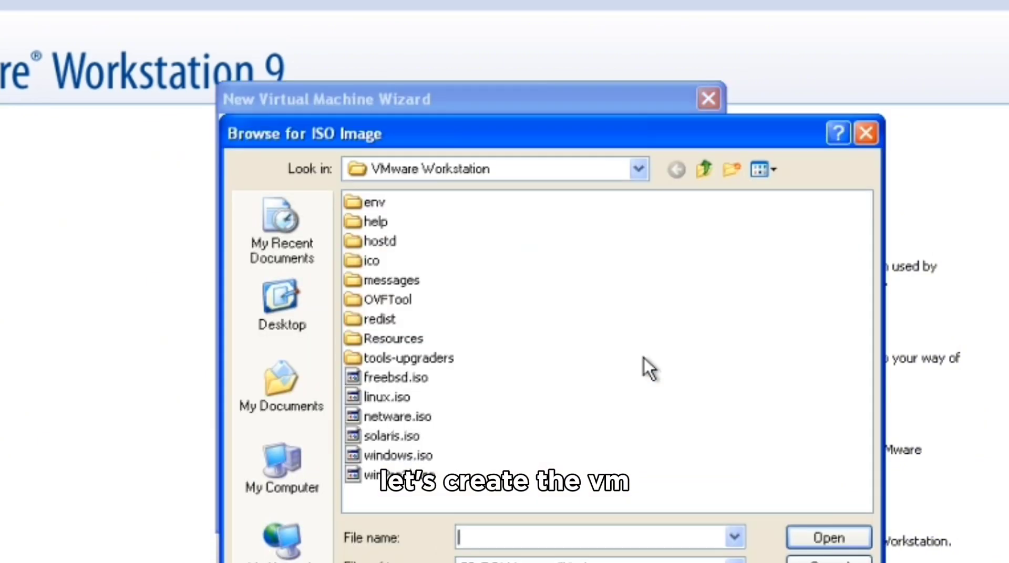
click(278, 315)
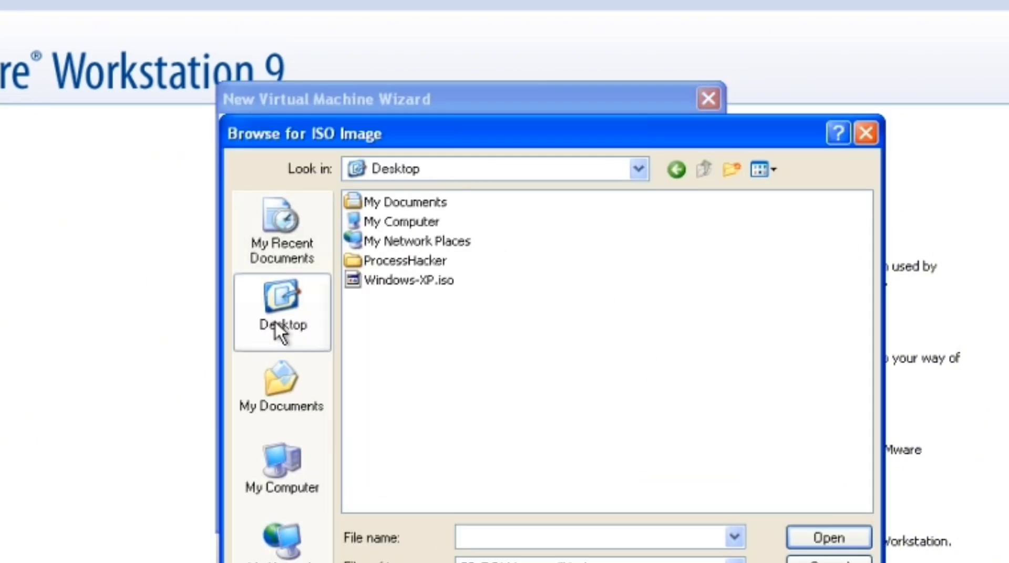
double_click(411, 282)
Continue the Easy Install without a product key, confirming the proceed prompt
click(574, 509)
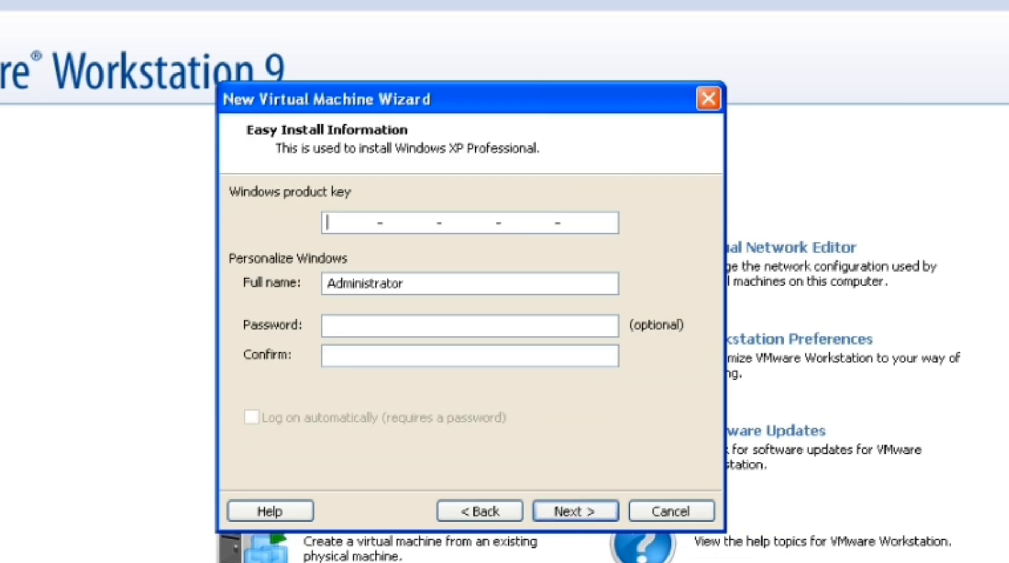
click(565, 520)
click(525, 371)
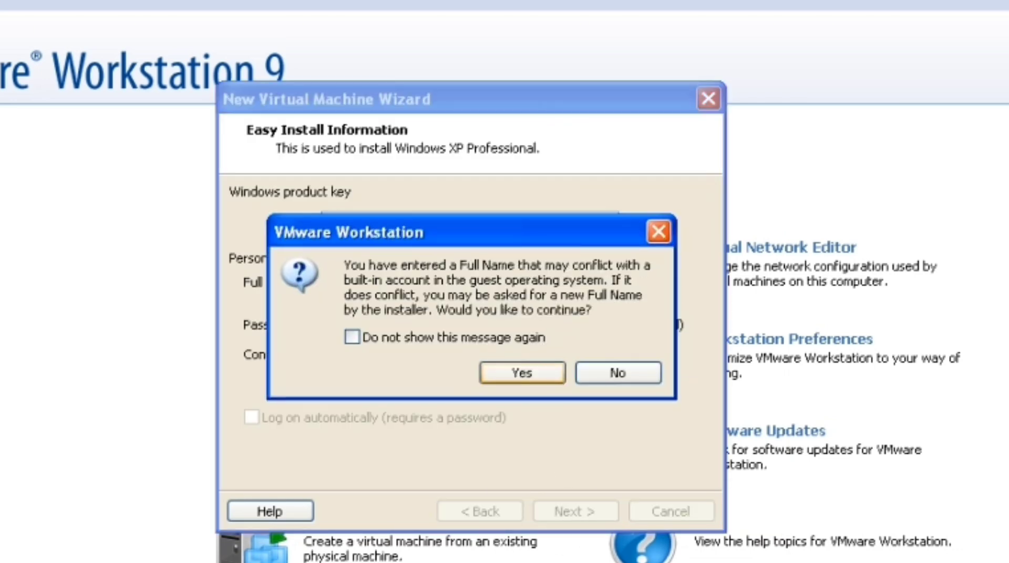
drag(439, 263, 654, 262)
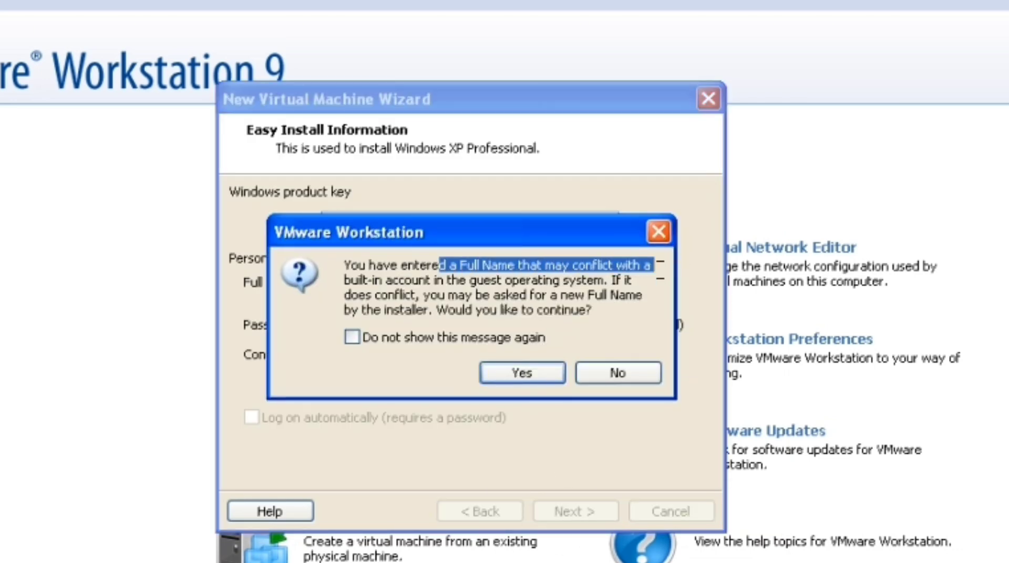
click(441, 262)
drag(440, 263, 463, 263)
click(441, 263)
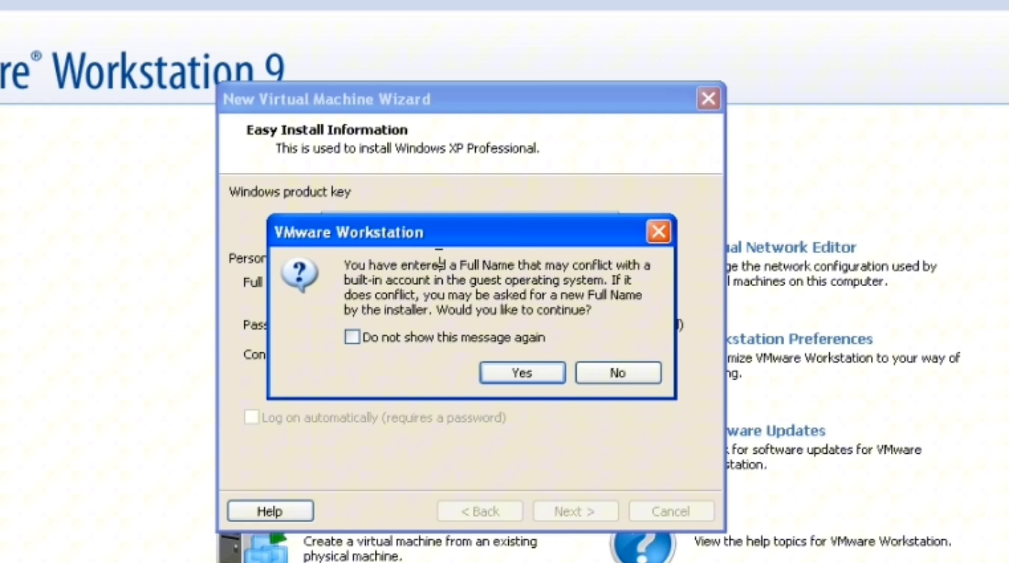
Keep Administrator as full name, the suggested VM name and a 40 GB disk, and create the VM
click(490, 369)
click(572, 511)
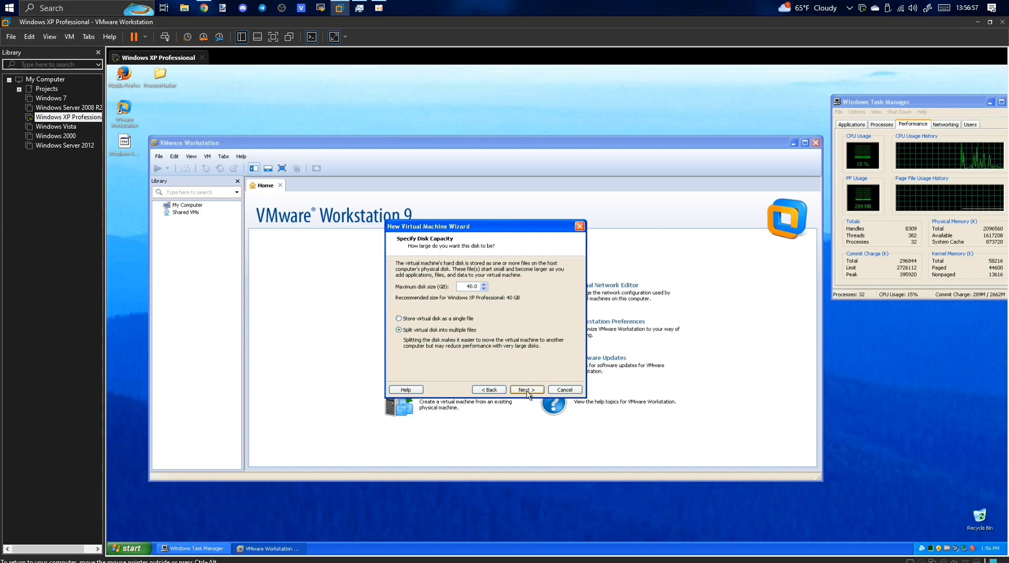
click(527, 389)
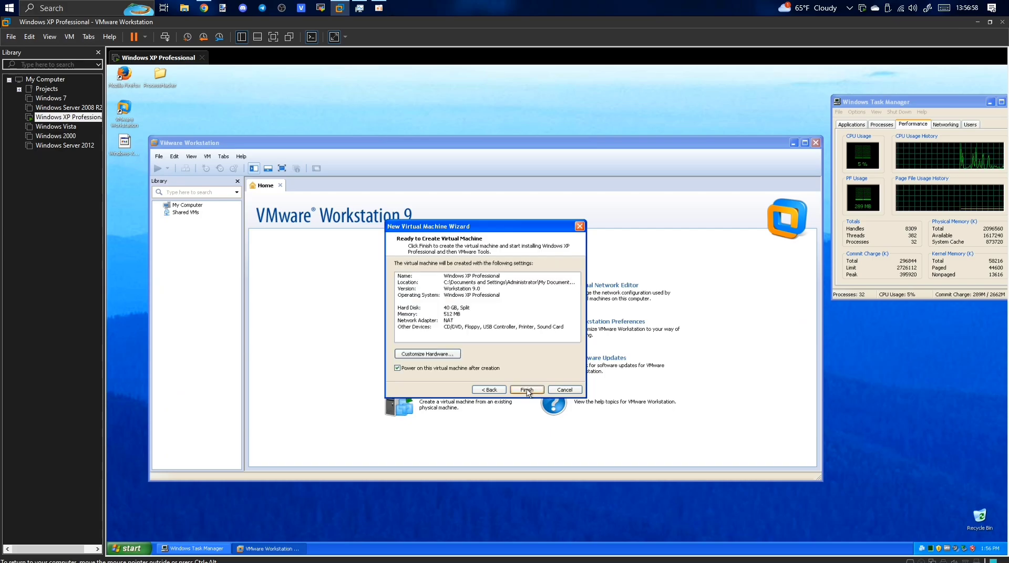
click(527, 390)
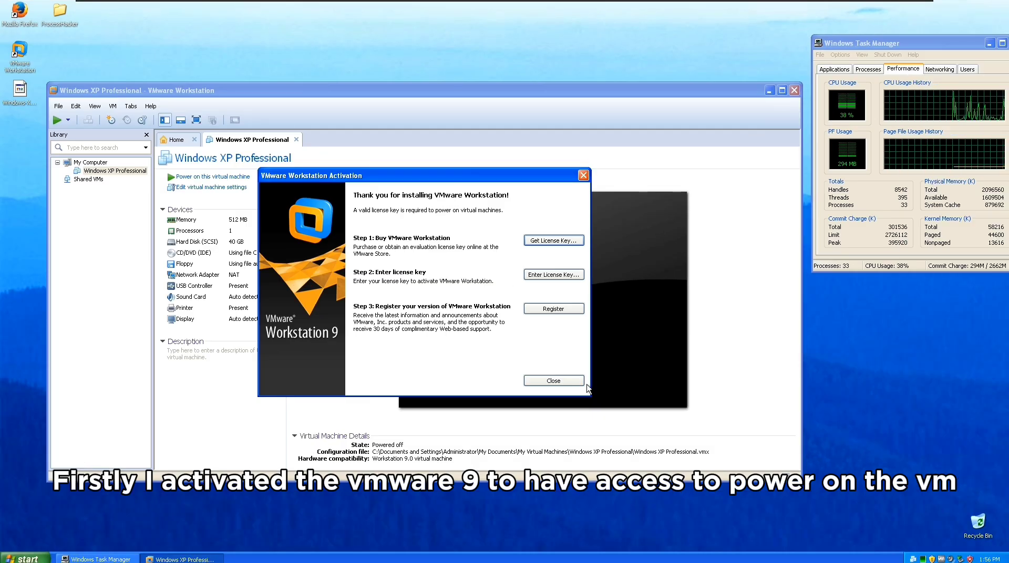
Dismiss the activation prompts, open Enter License Key on power-on, and exit host full-screen
click(555, 378)
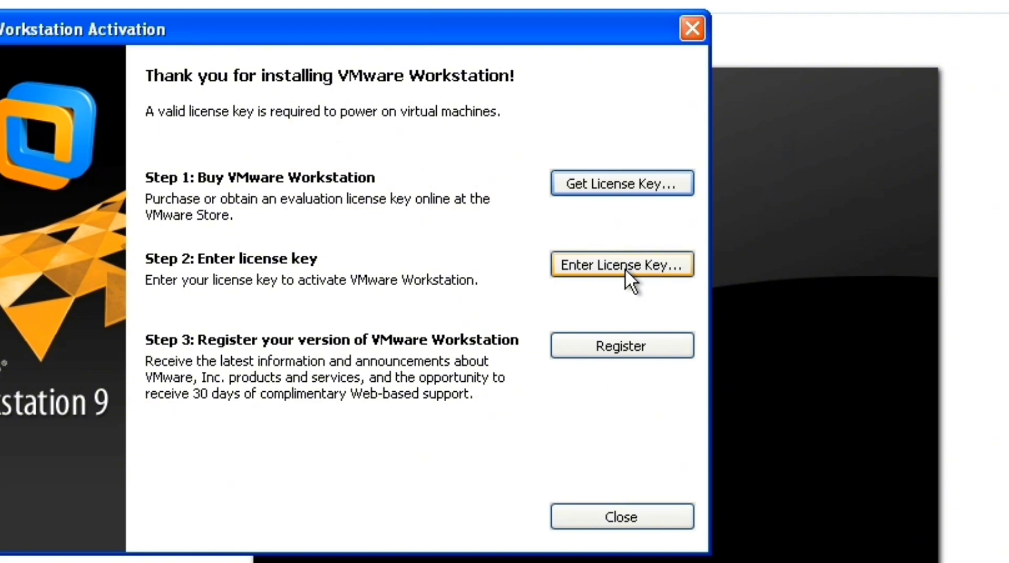
click(604, 523)
click(239, 177)
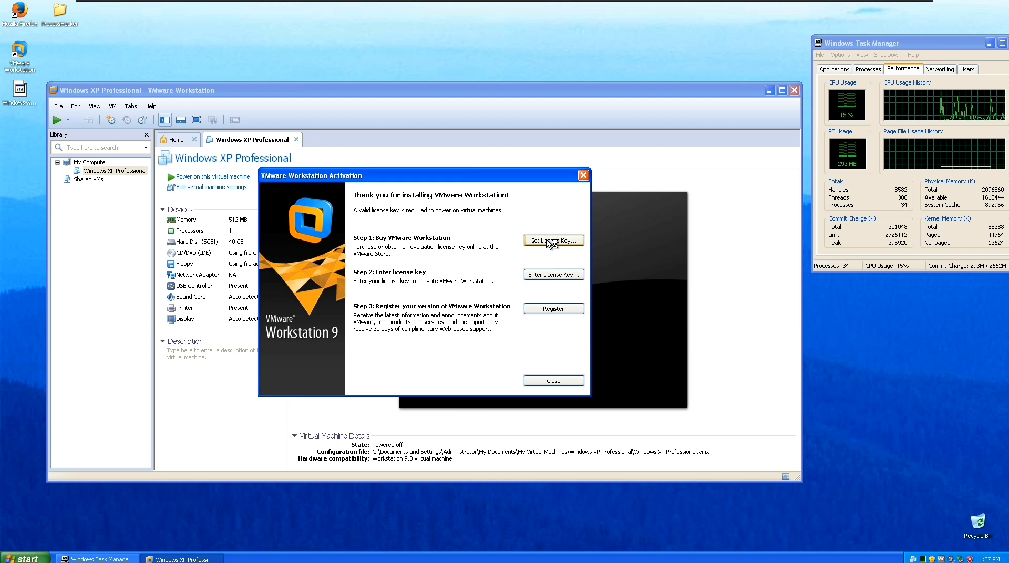
click(554, 275)
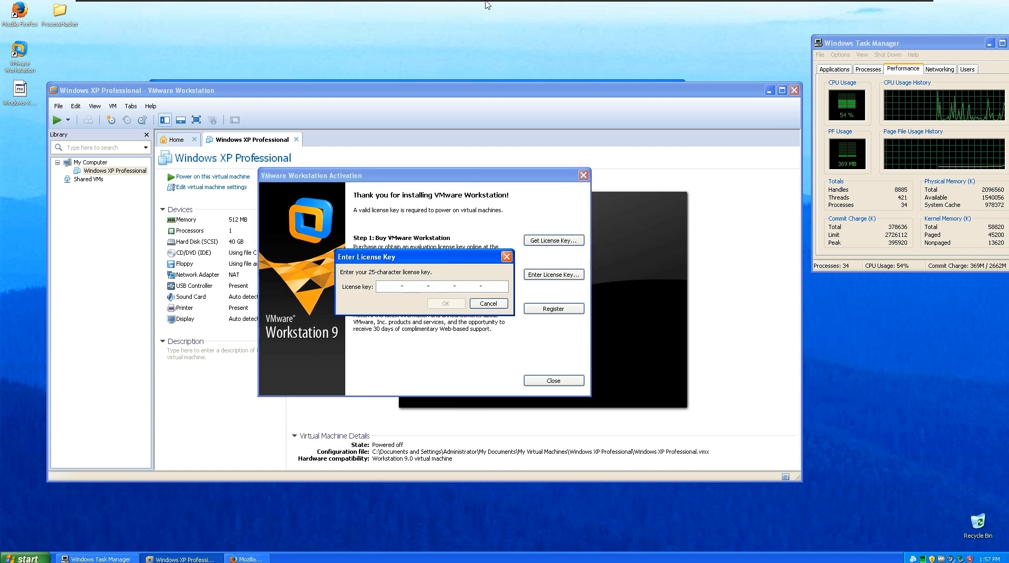
mouse_move(765, 8)
click(908, 7)
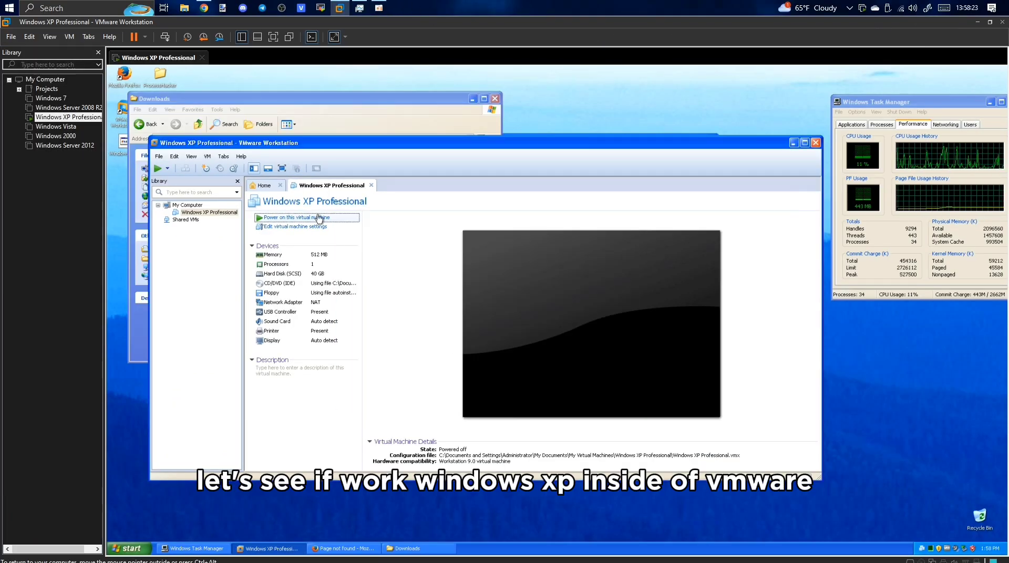
Power on the nested XP VM, dismiss the long-mode warning, and leave full-screen view
click(318, 218)
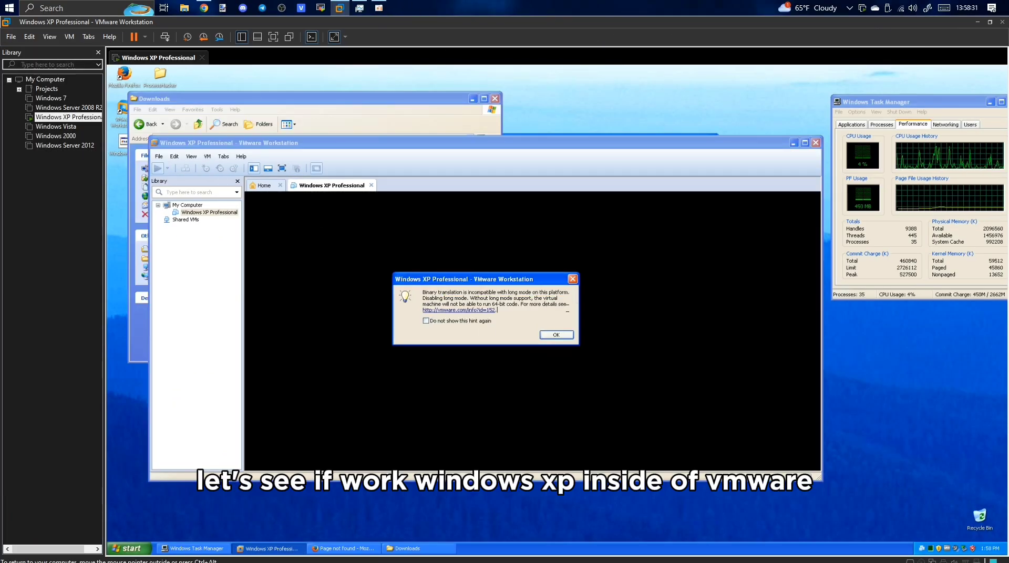
key(Return)
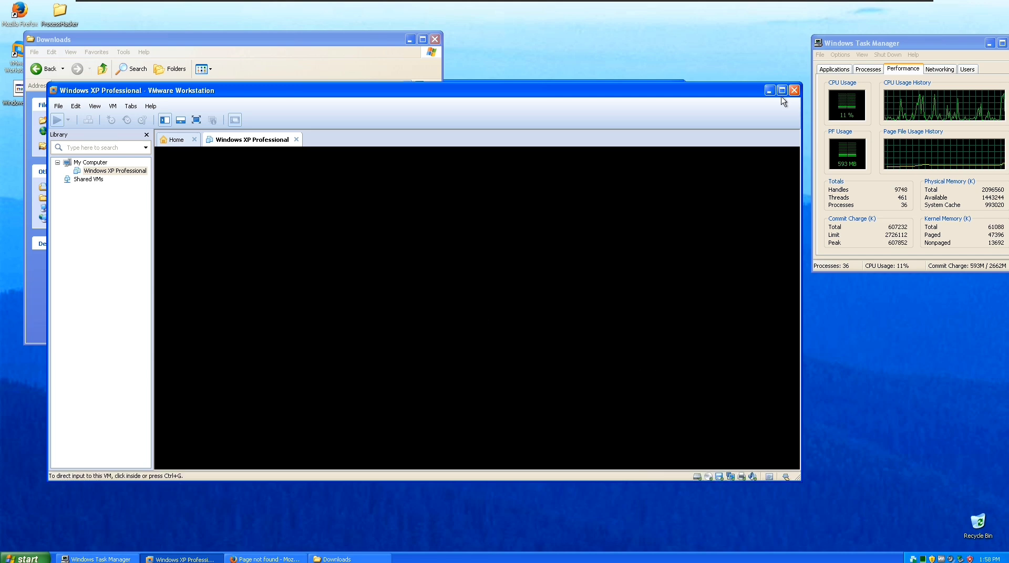
click(907, 6)
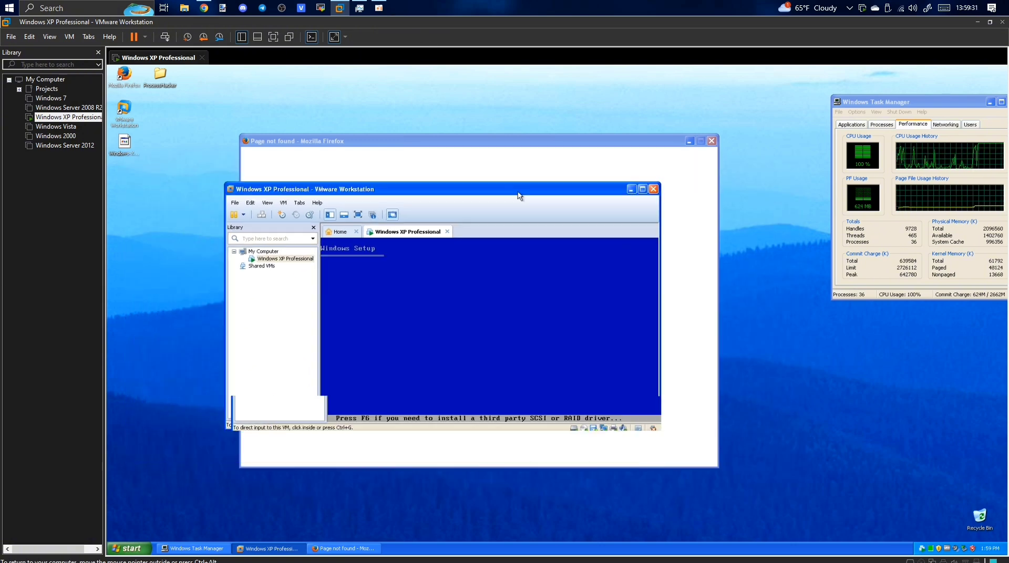
Maximize the nested VMware window and capture input into the VM while Setup formats C:
click(921, 147)
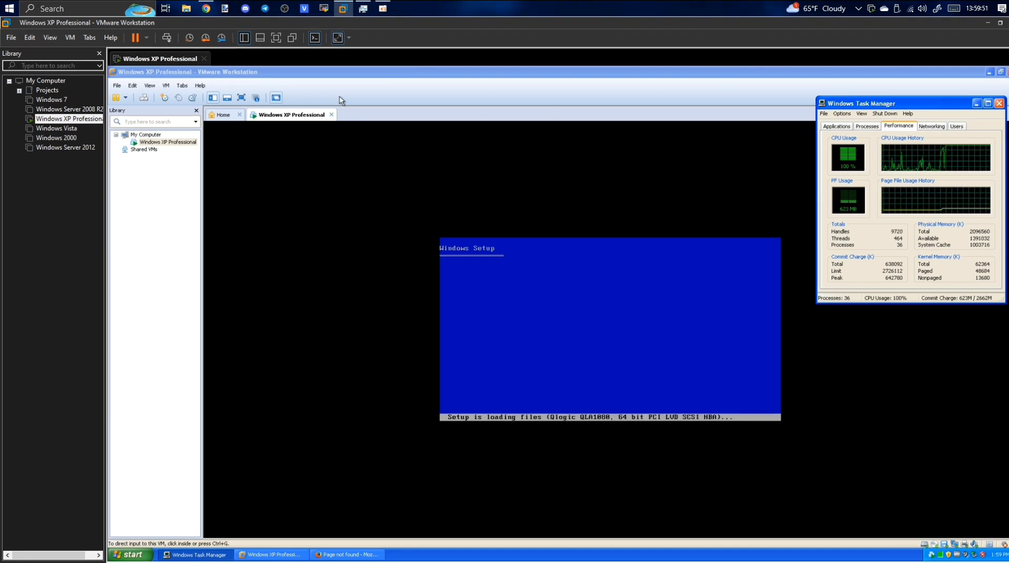
click(165, 85)
click(270, 154)
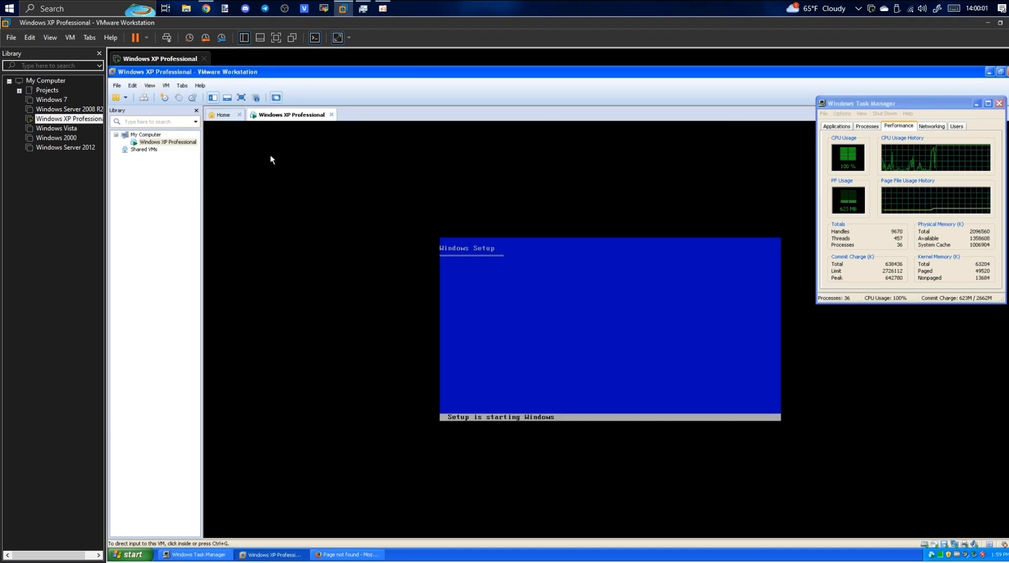
click(316, 160)
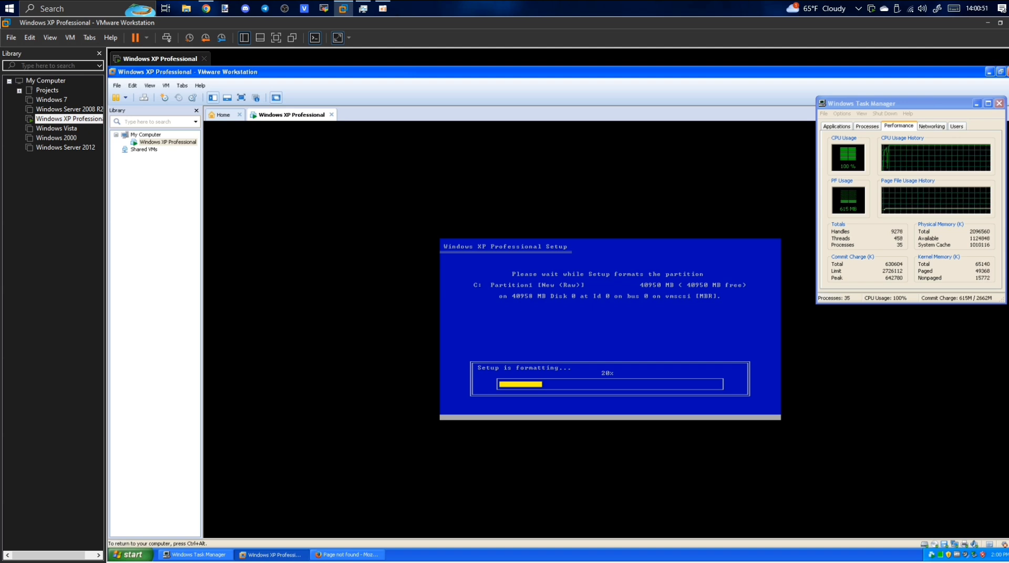
Release input with Ctrl+Alt and switch between nested VMware and Task Manager during file copying
key(ctrl+alt)
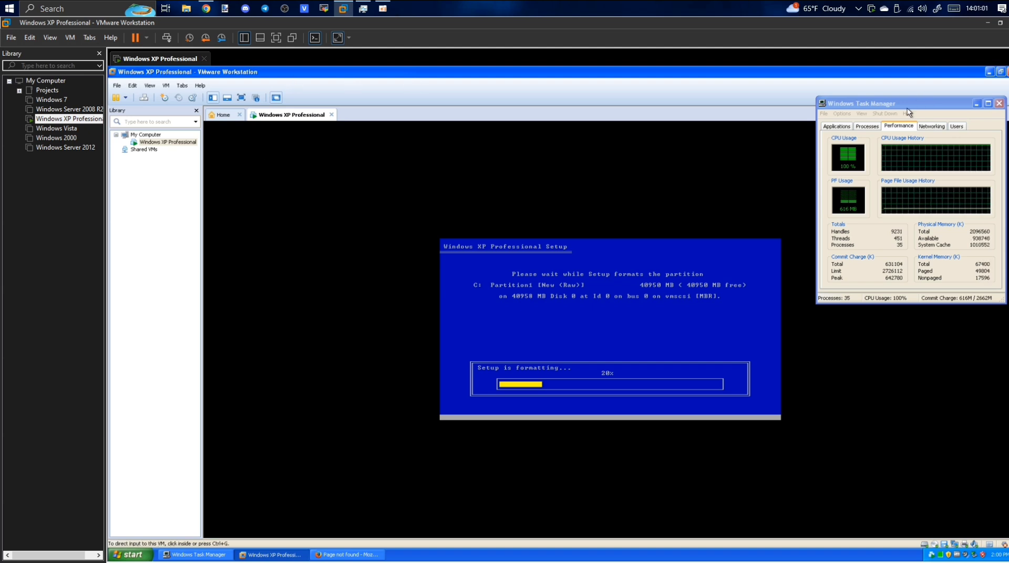
click(160, 260)
click(840, 105)
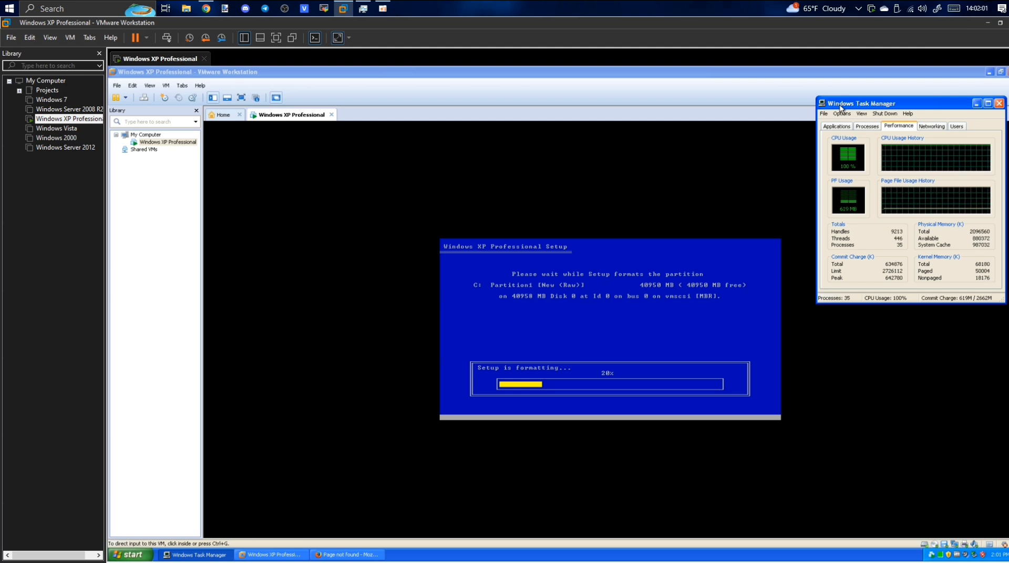
click(676, 68)
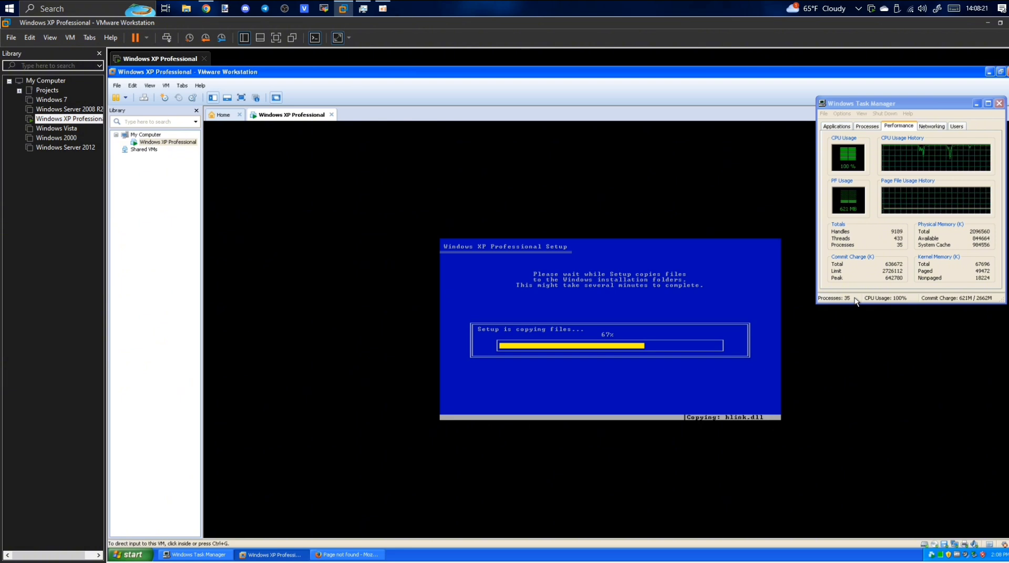
Wait for file copying to finish and the XP VM to restart into graphical setup
mouse_move(384, 8)
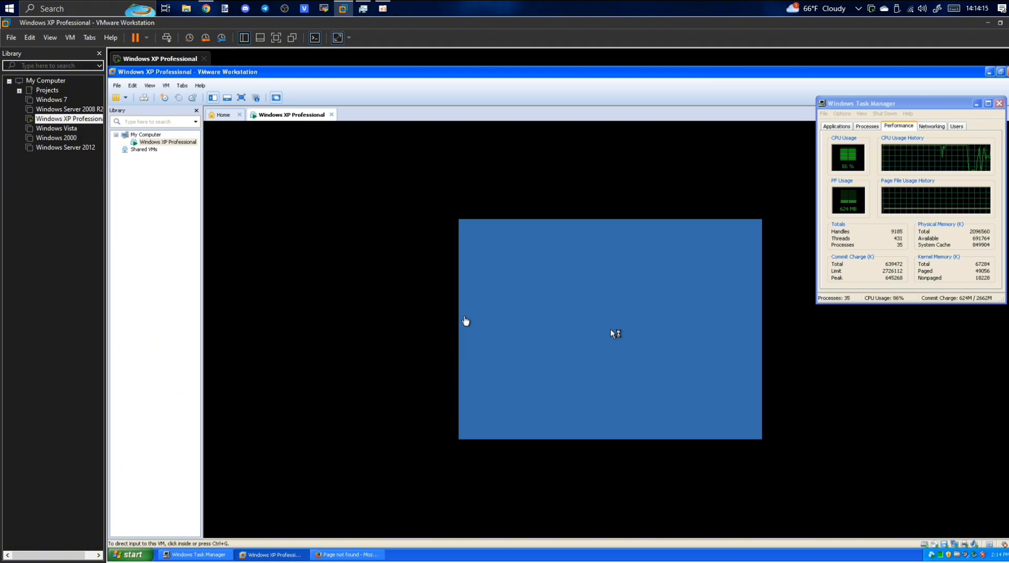
Check the View > Autosize options and move Task Manager to the lower left
click(150, 85)
mouse_move(164, 146)
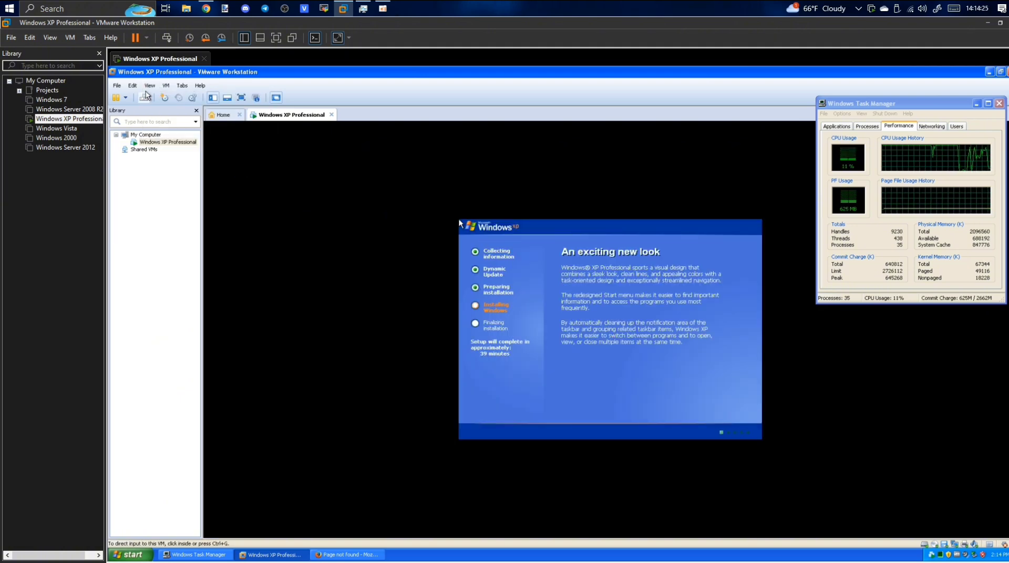
drag(866, 103, 235, 329)
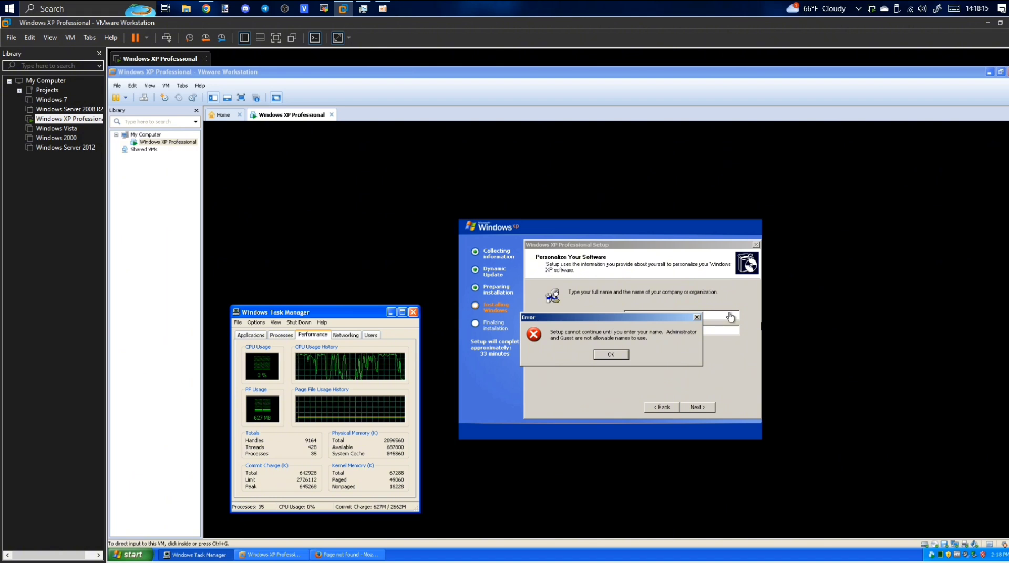
Dismiss the missing-name error, confirm the user name, and enter the 25-character product key
click(611, 355)
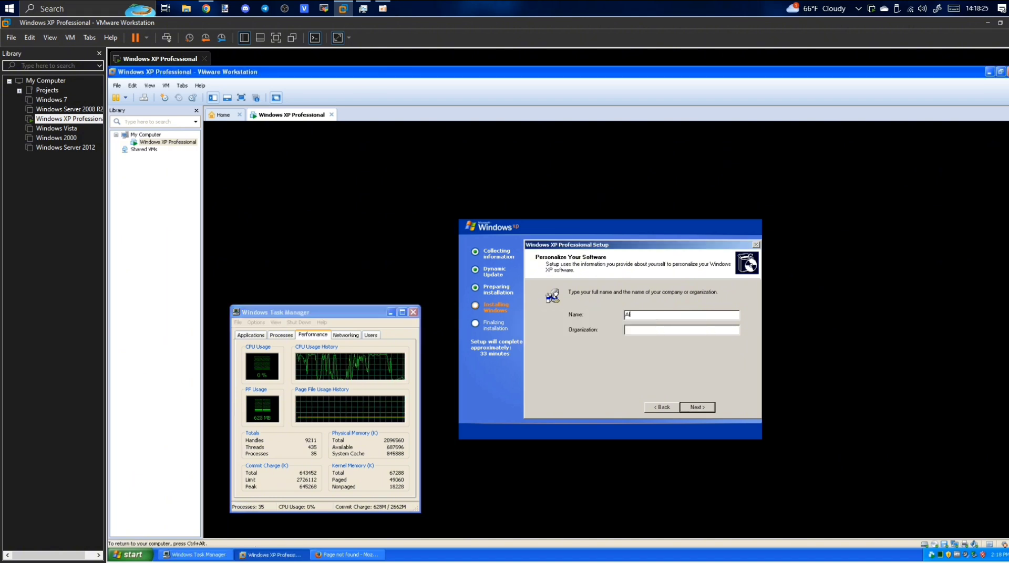
key(Return)
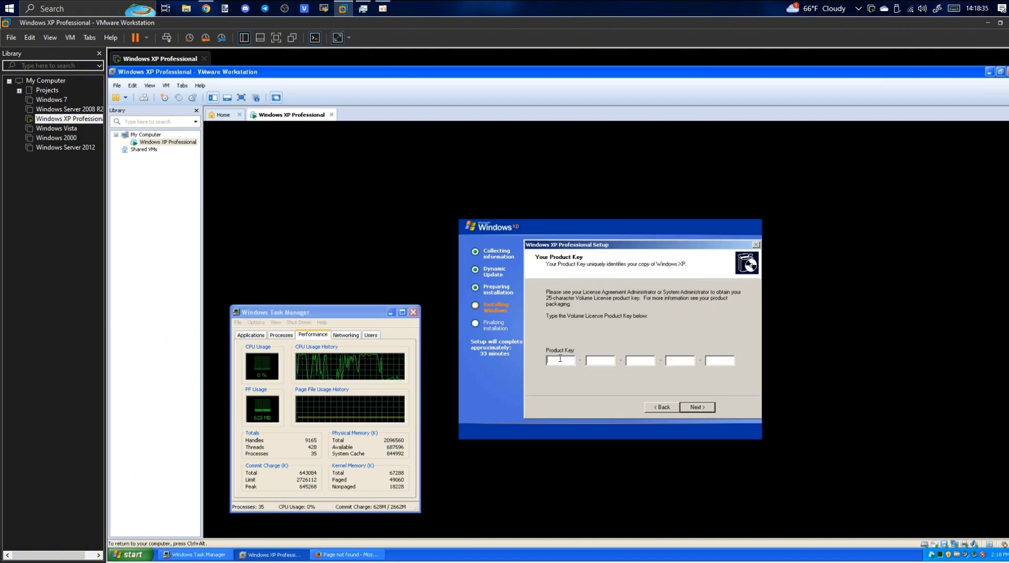
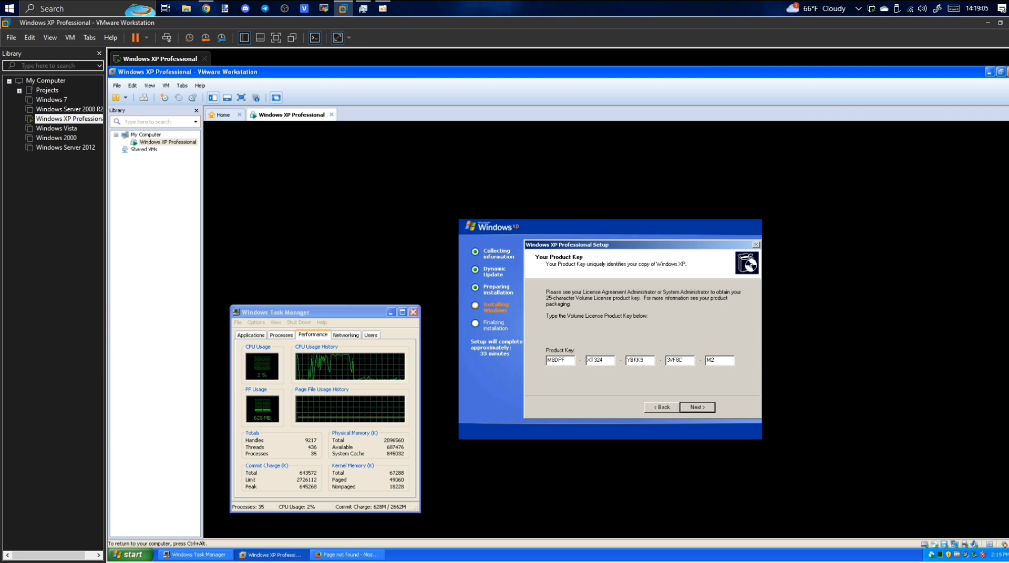
key(Return)
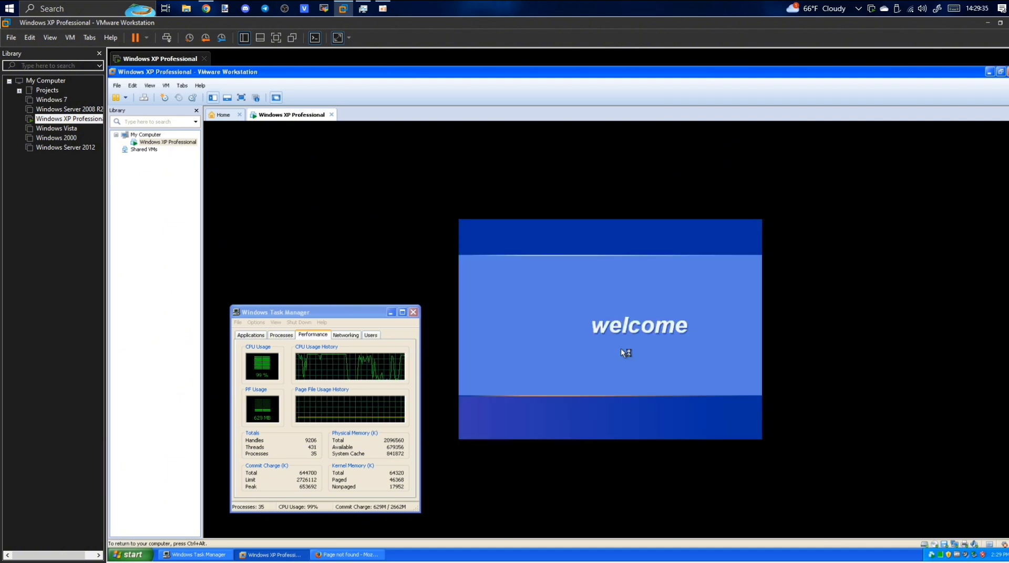
Let XP Setup finish and reach the welcome screen, then release input with Ctrl+Alt
key(ctrl+alt)
Fit the nested guest's display to the window and return input to the XP guest
click(150, 85)
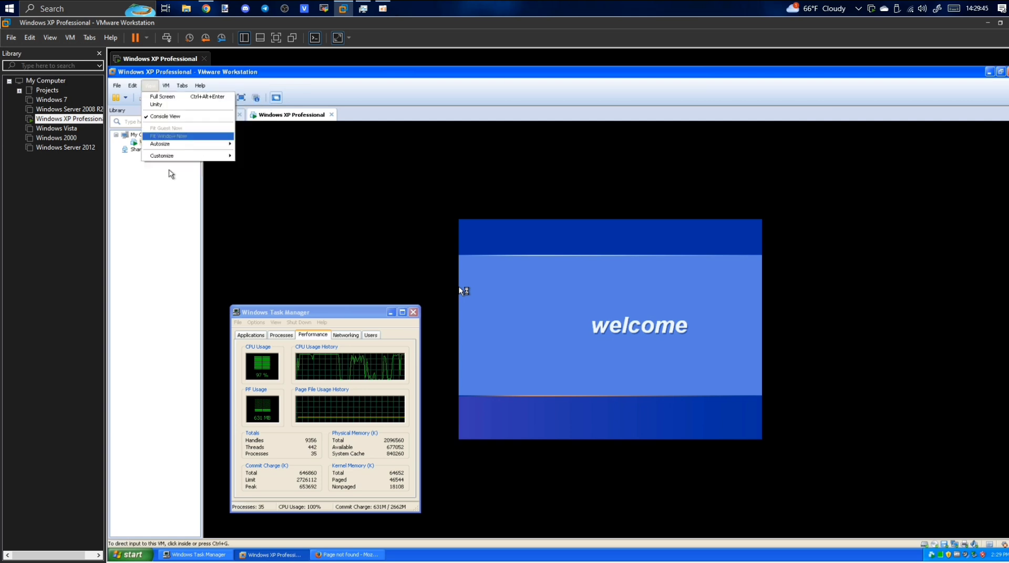
click(177, 179)
click(613, 320)
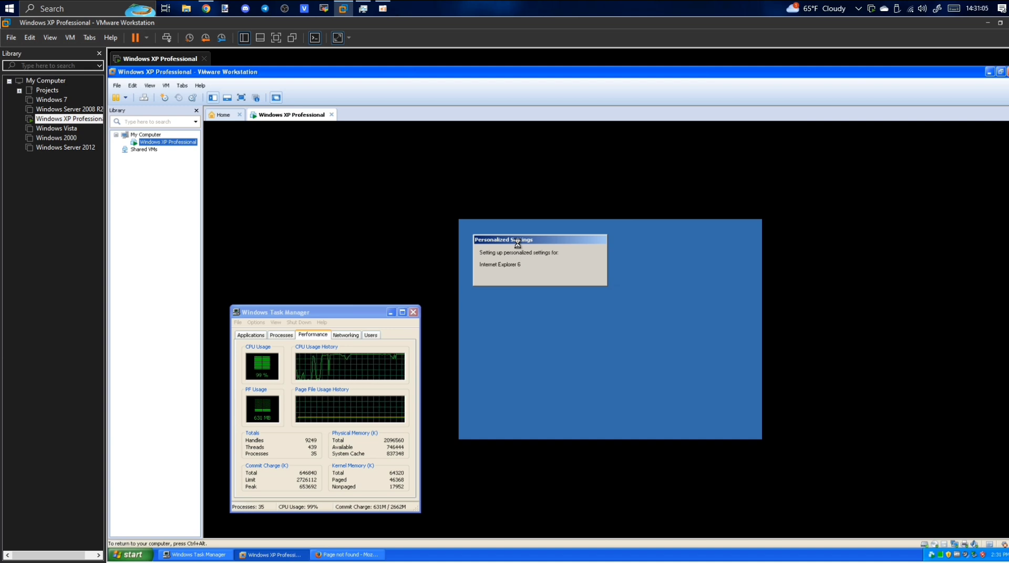
Move the Personalized Settings dialog aside and open Task Manager in the XP guest
drag(518, 243, 693, 302)
key(ctrl+shift+Escape)
click(623, 406)
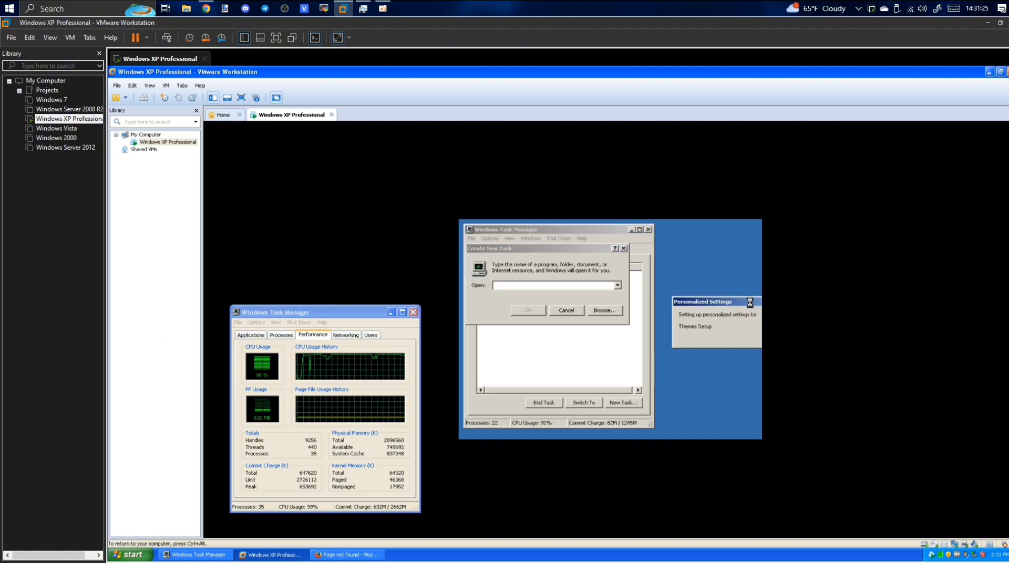
click(528, 311)
Try the nested VMware's Autosize display option, then end the Personalized Settings task
click(150, 86)
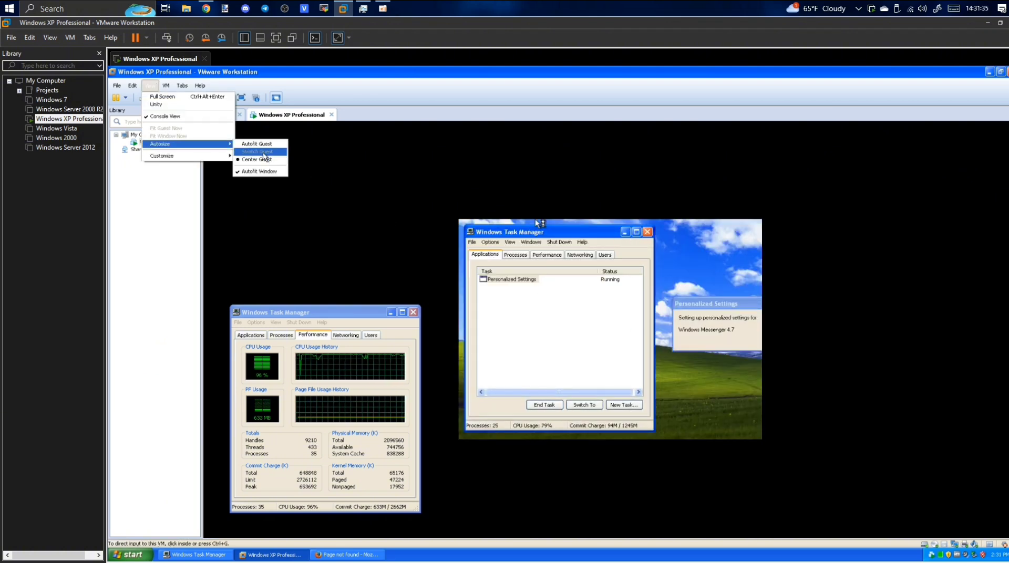
click(696, 286)
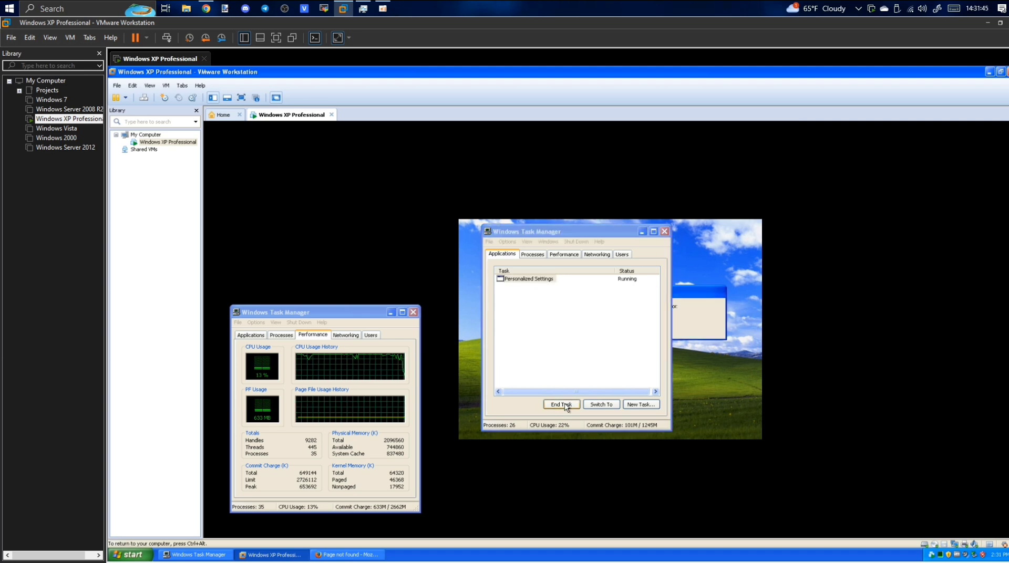
click(689, 280)
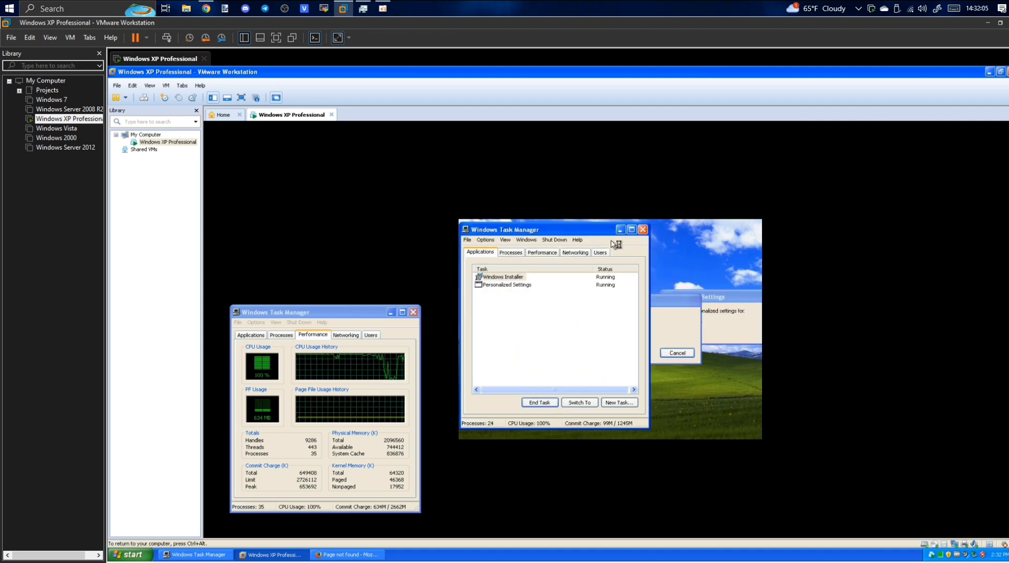
Minimize Task Manager and dismiss the Display Settings and Take a tour tray notifications
click(620, 227)
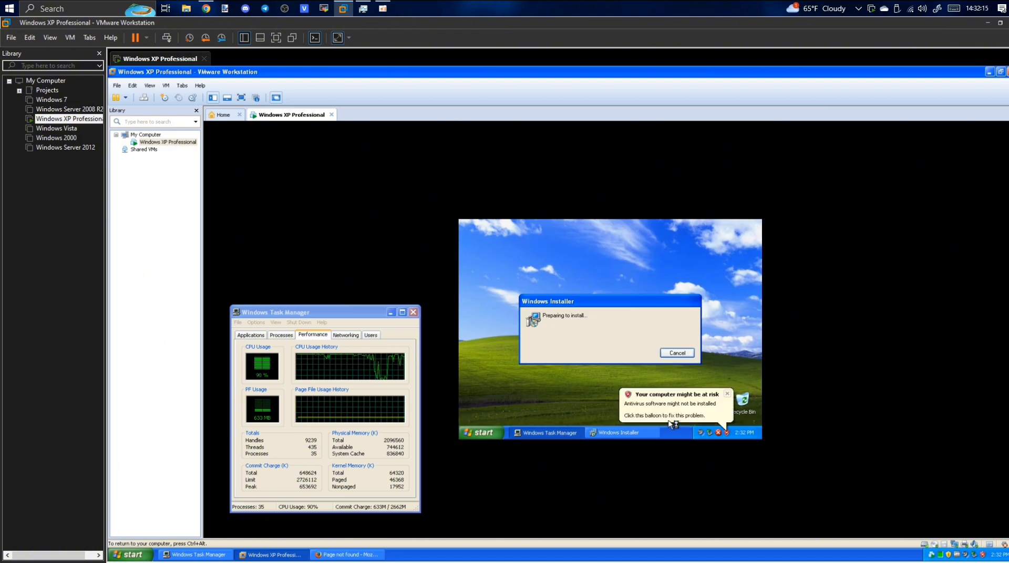
click(718, 394)
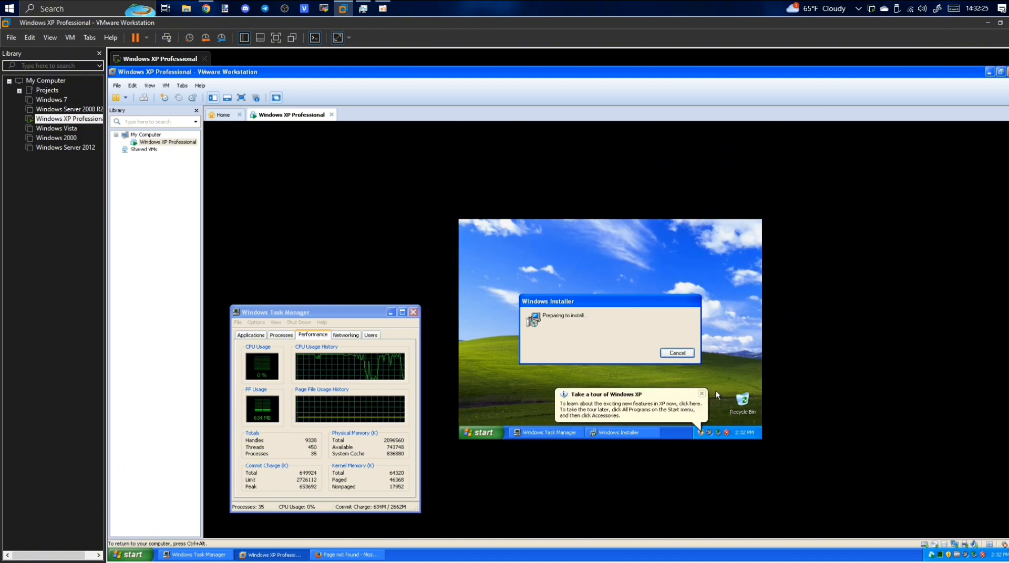
click(704, 401)
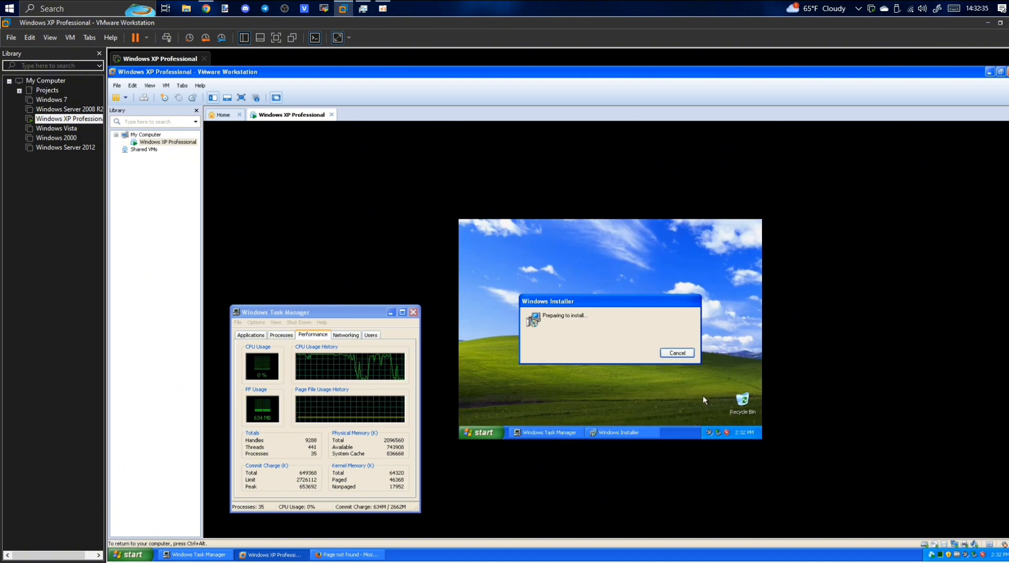